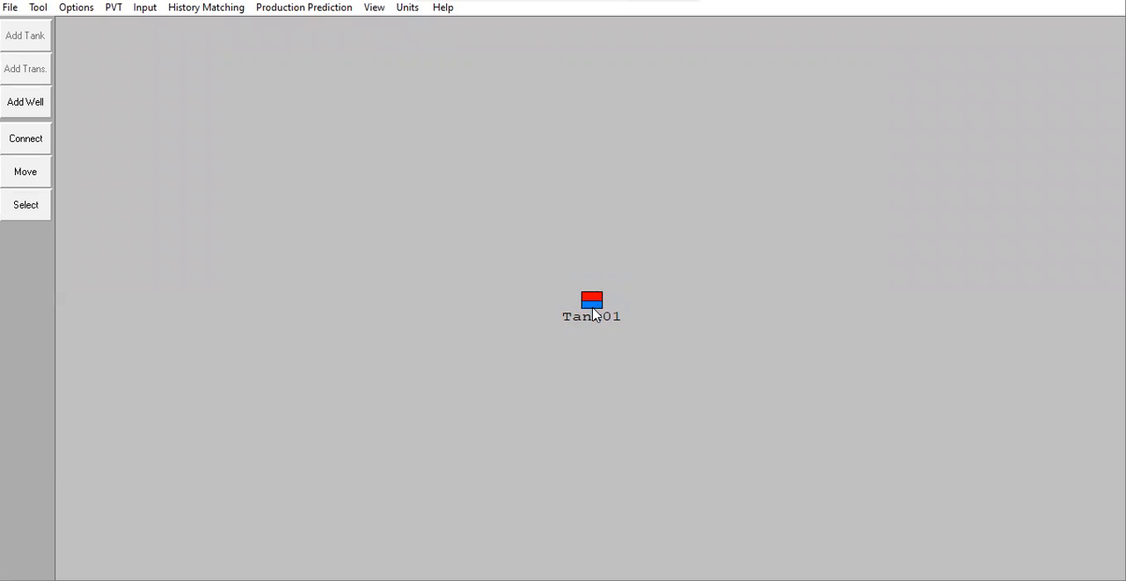
# - Review the tank's input data and return to the model
pyautogui.doubleClick(595, 311)
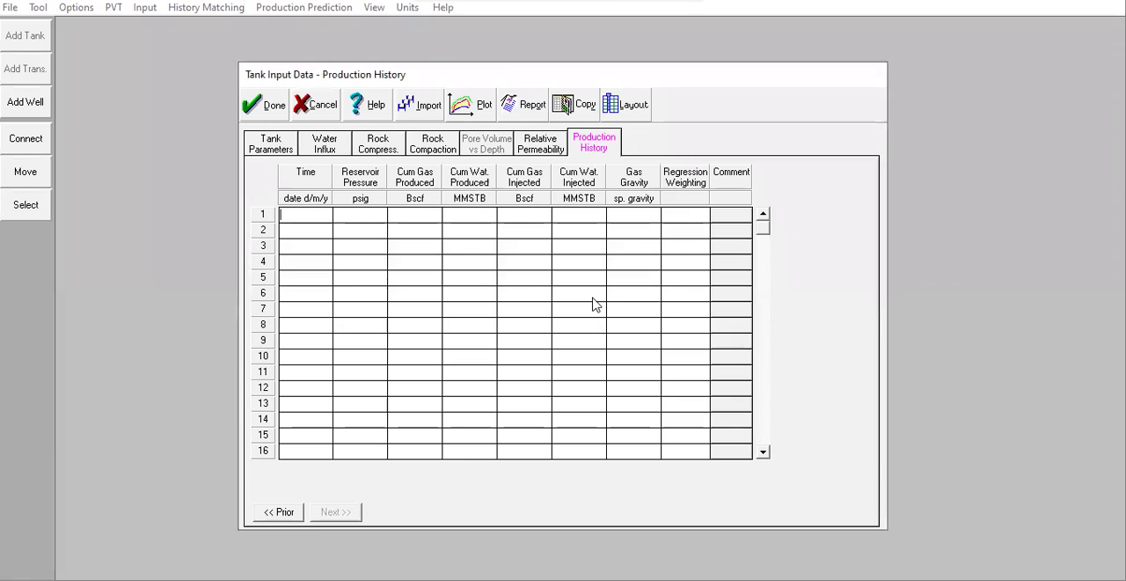
pyautogui.click(310, 215)
pyautogui.click(269, 104)
# - Skip the History Matching menu and go to the Production Prediction commands
pyautogui.click(205, 7)
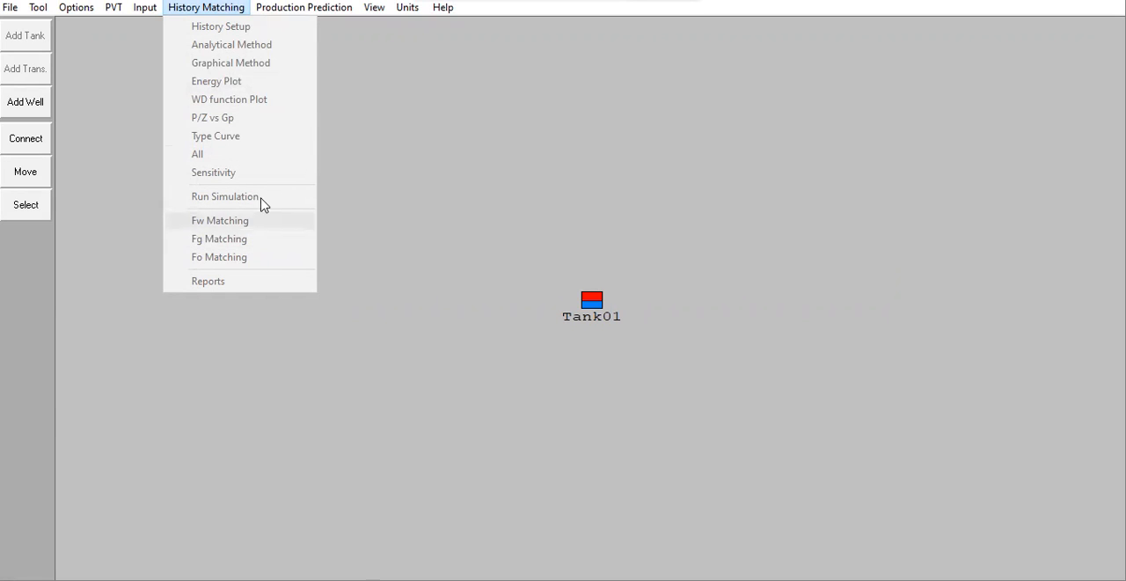
pyautogui.click(449, 137)
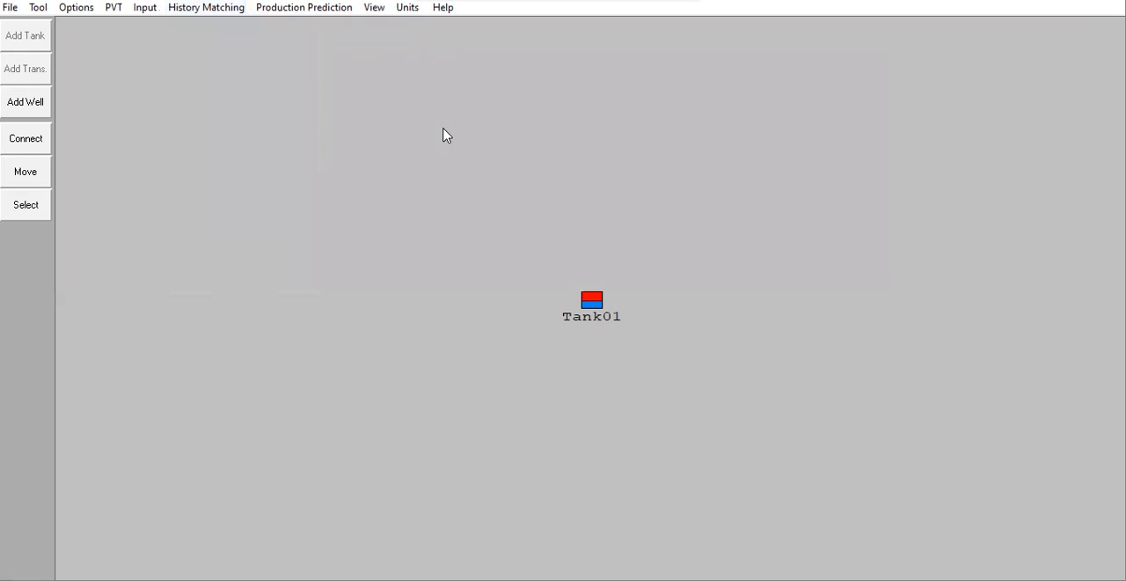
pyautogui.click(313, 9)
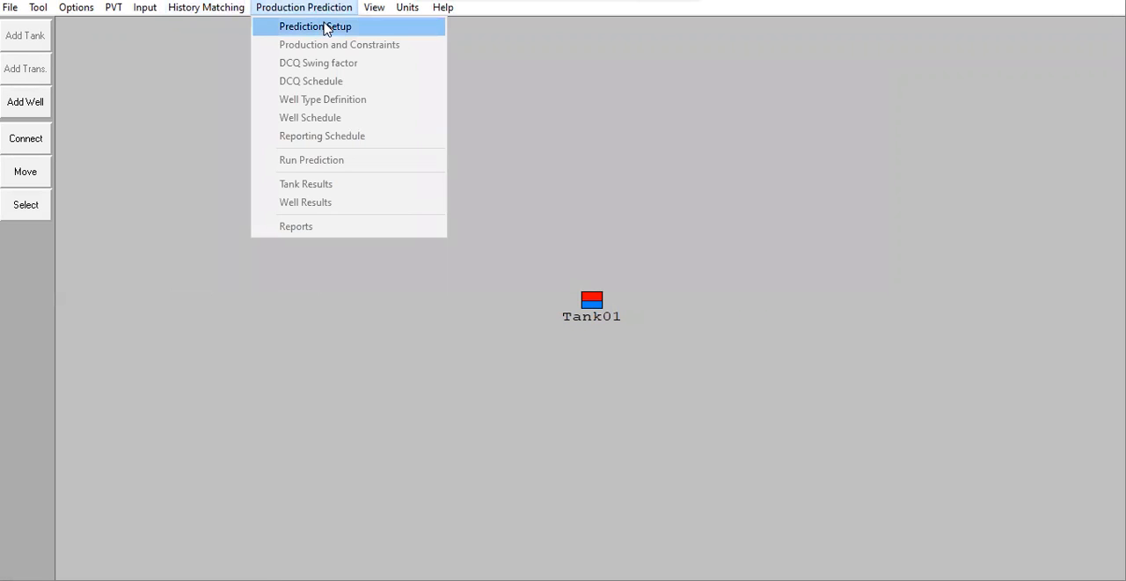
# - Set the prediction type to Production Profile Using Well Models
pyautogui.click(330, 26)
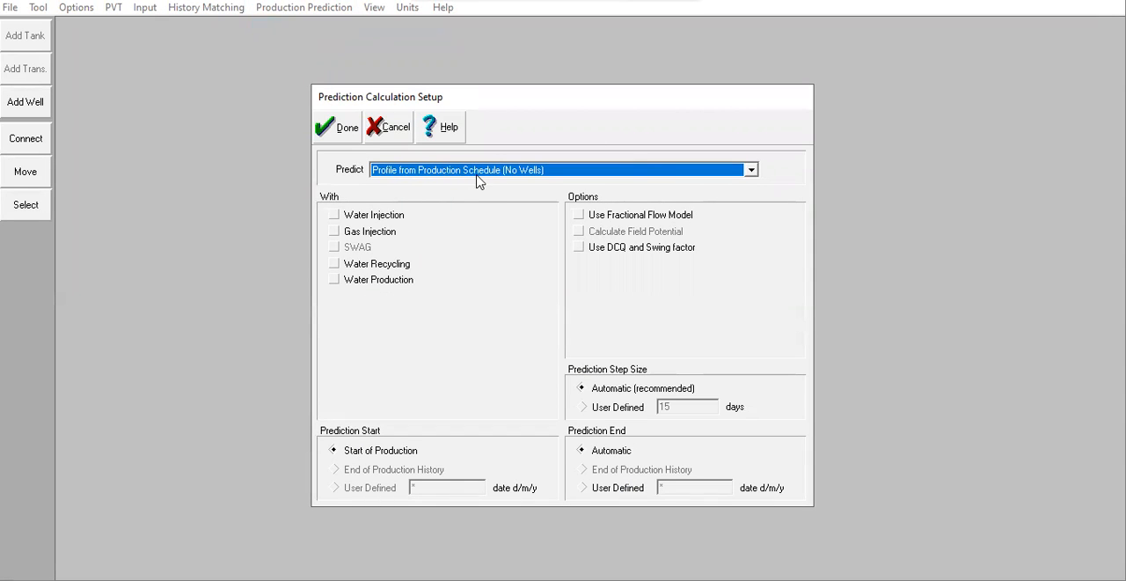
pyautogui.click(556, 170)
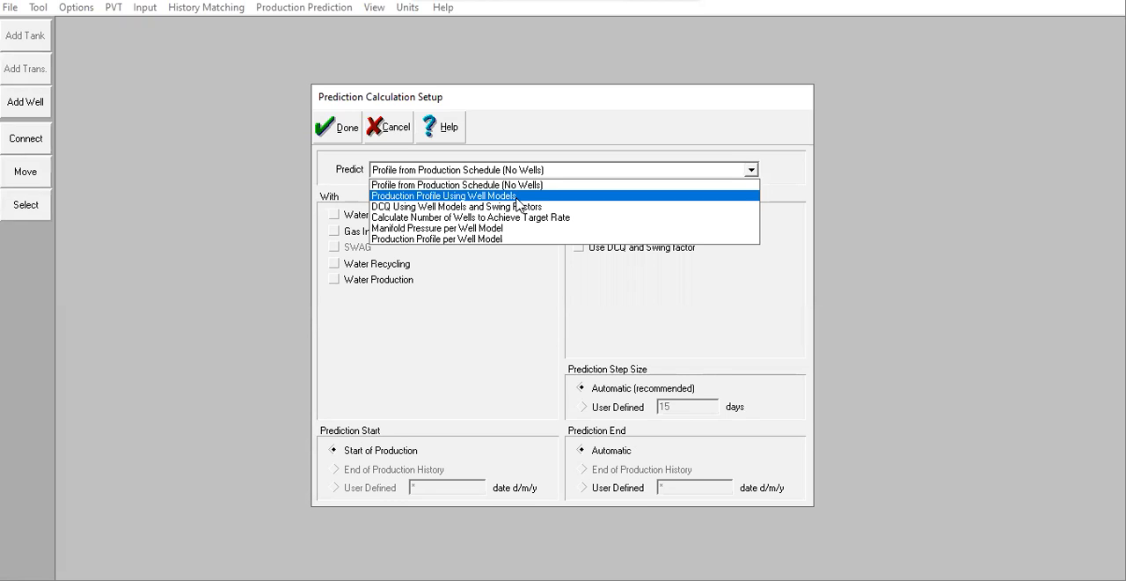
pyautogui.click(520, 197)
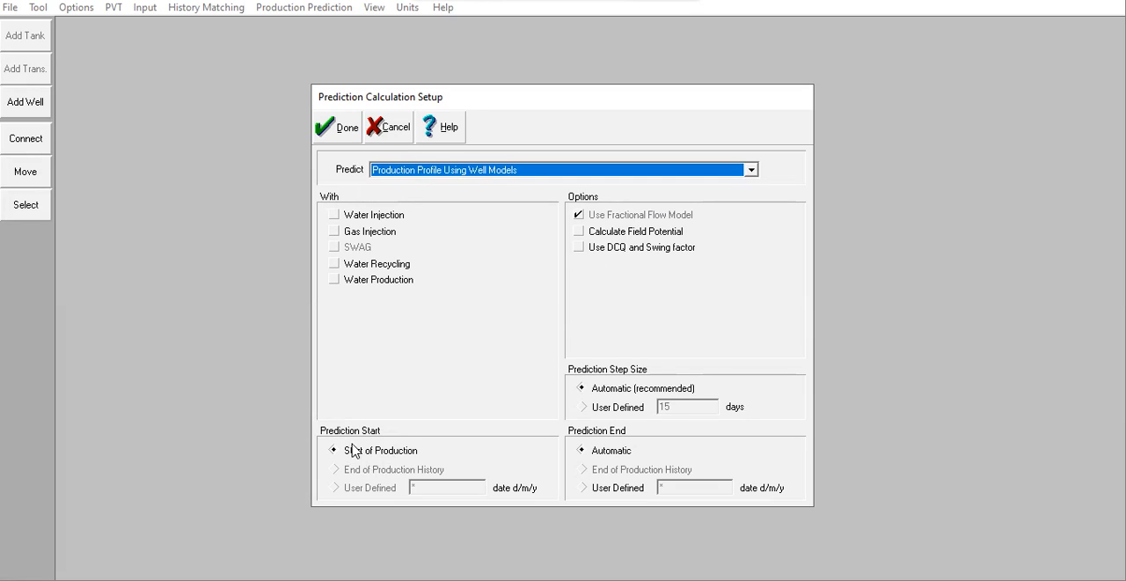
# - Set the prediction end to the user-defined date 02/01/2015 and accept the setup
pyautogui.click(582, 488)
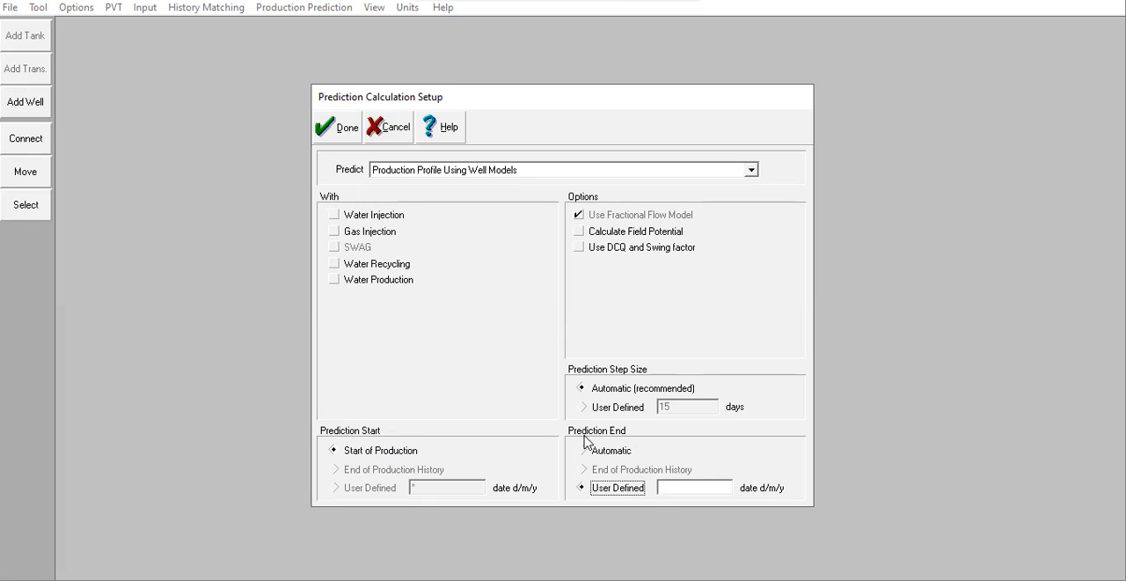
pyautogui.click(678, 489)
pyautogui.write('02/01/2')
pyautogui.write('015')
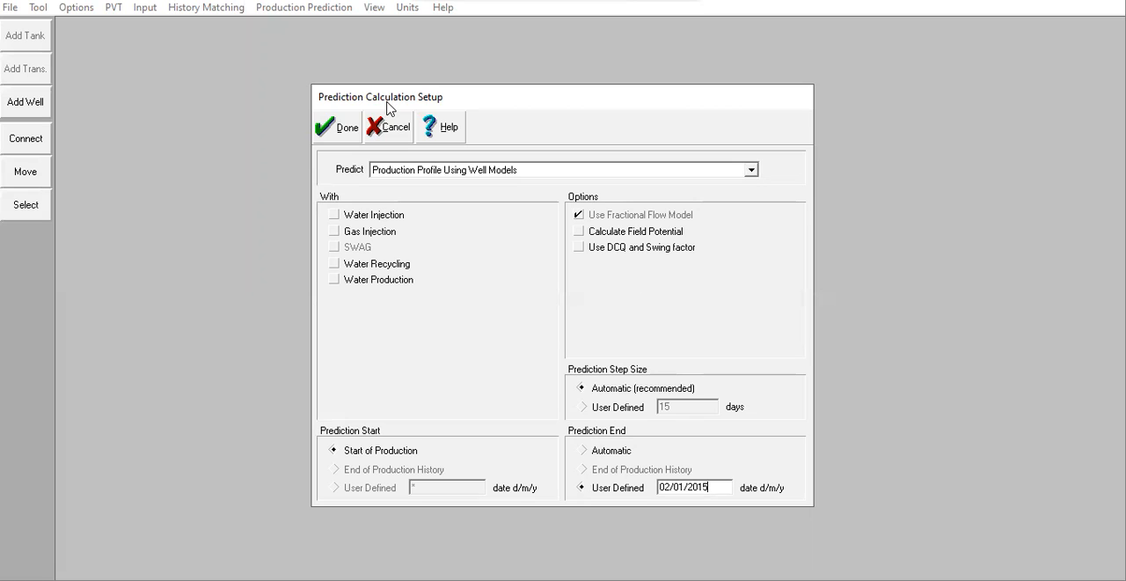
pyautogui.click(330, 136)
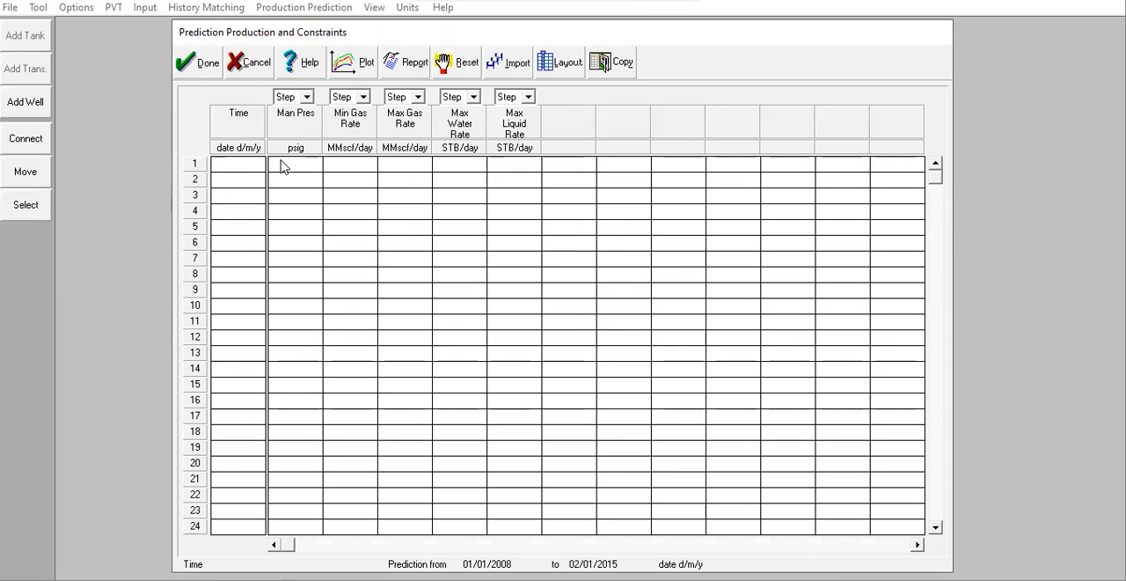
pyautogui.write('02/01/200')
pyautogui.write('5')
# - Complete row 1 as 02/01/2005 with 2000 psig manifold pressure and 250 MMscf/day gas rate
pyautogui.click(244, 180)
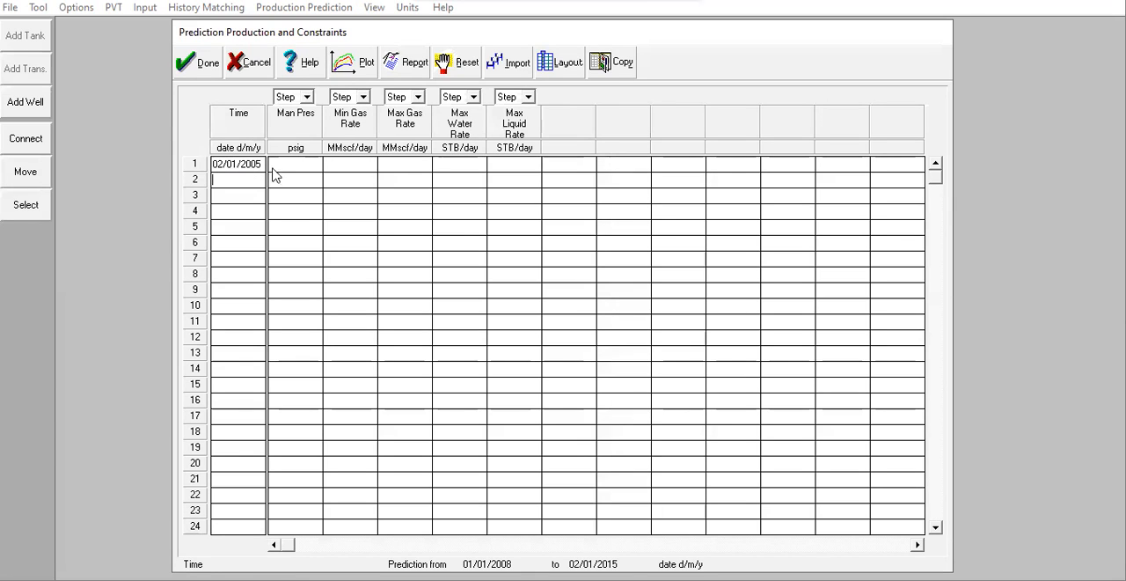
pyautogui.click(283, 165)
pyautogui.write('2000')
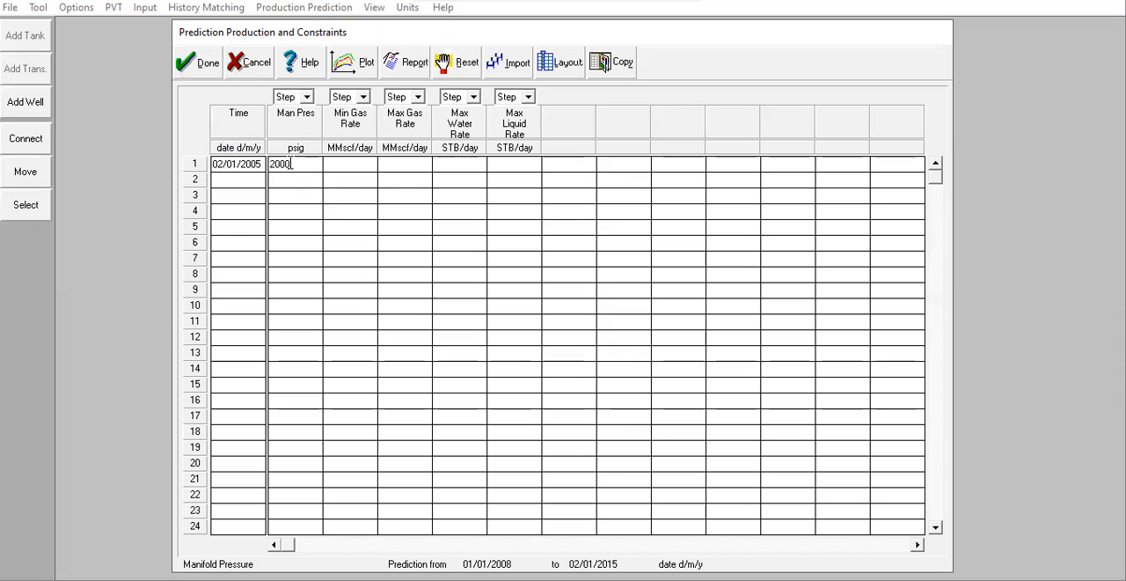
pyautogui.moveTo(292, 165); pyautogui.dragTo(262, 162)
pyautogui.click(403, 166)
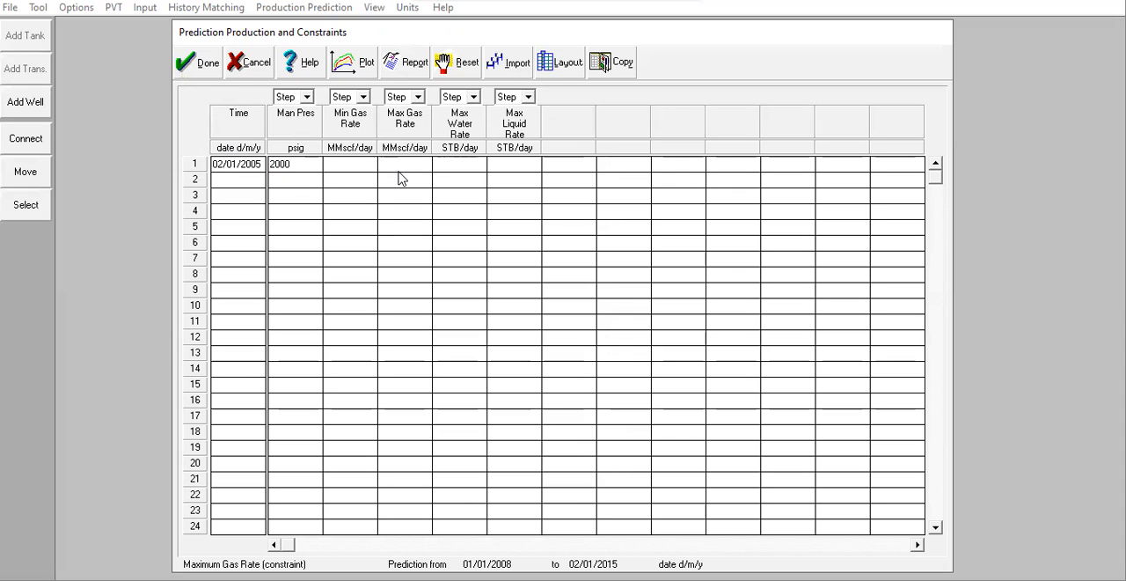
pyautogui.write('250')
# - Add row 2 at 02/01/2011 with manifold pressure 500 psig
pyautogui.click(249, 187)
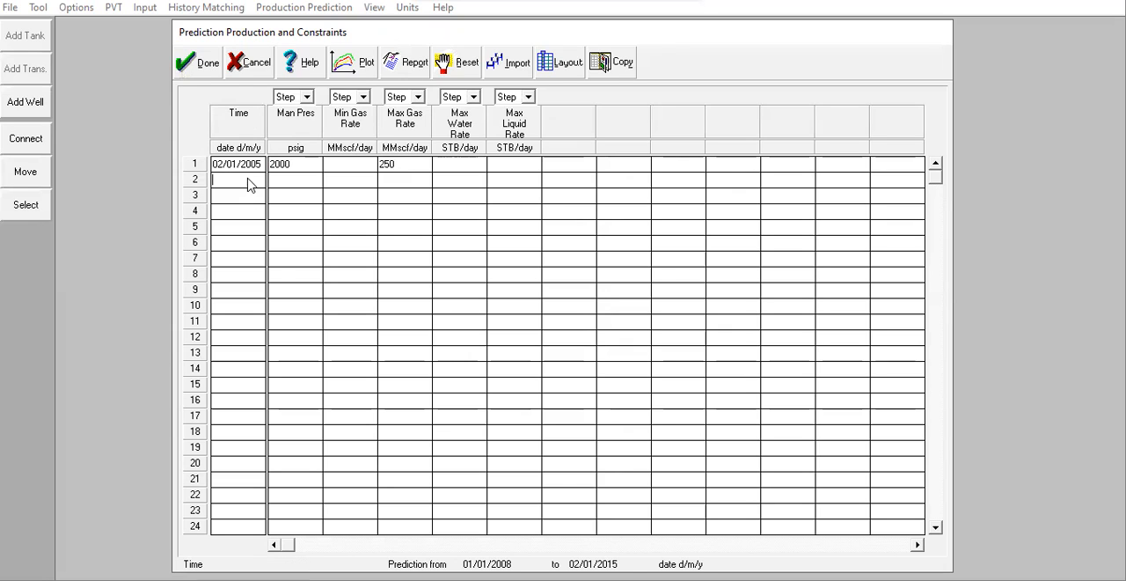
pyautogui.write('02/0')
pyautogui.write('1/20')
pyautogui.write('11')
pyautogui.click(300, 181)
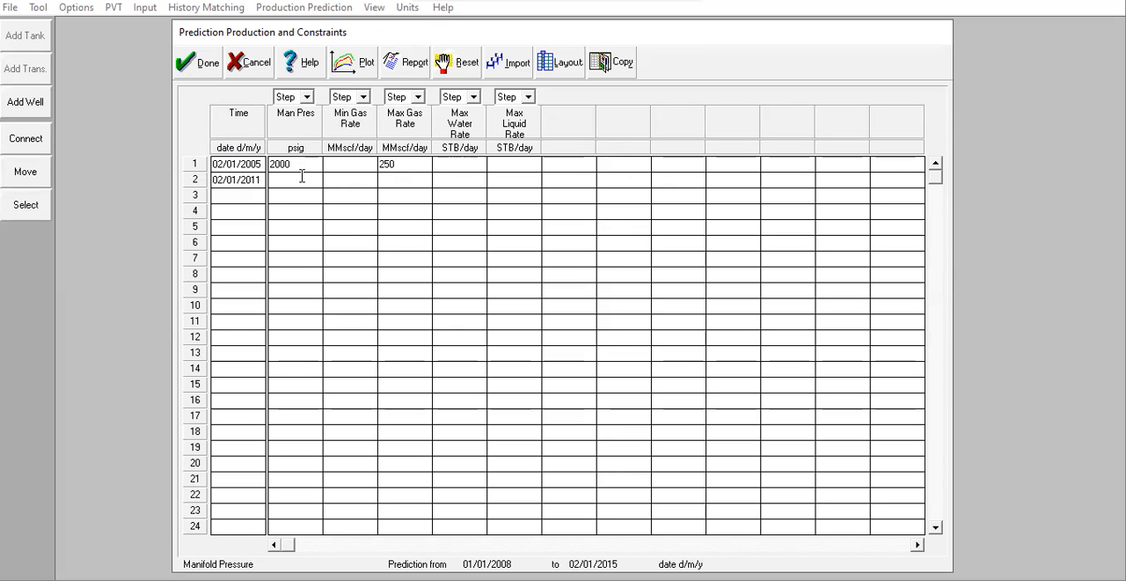
pyautogui.write('500')
# - Confirm the constraints schedule and browse the Production Prediction menu
pyautogui.click(197, 62)
pyautogui.click(304, 7)
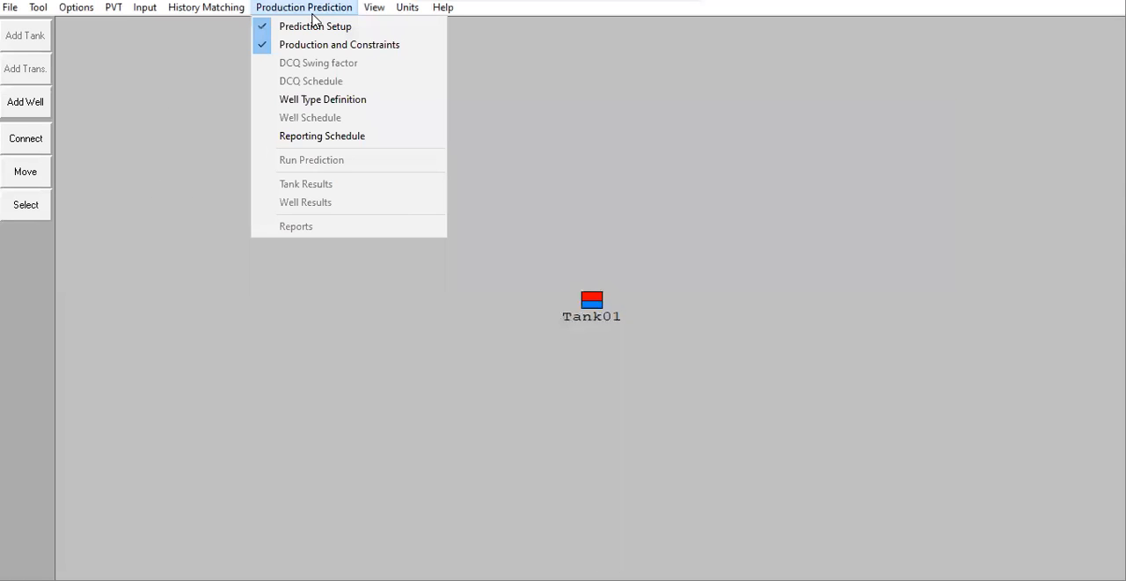
pyautogui.click(673, 193)
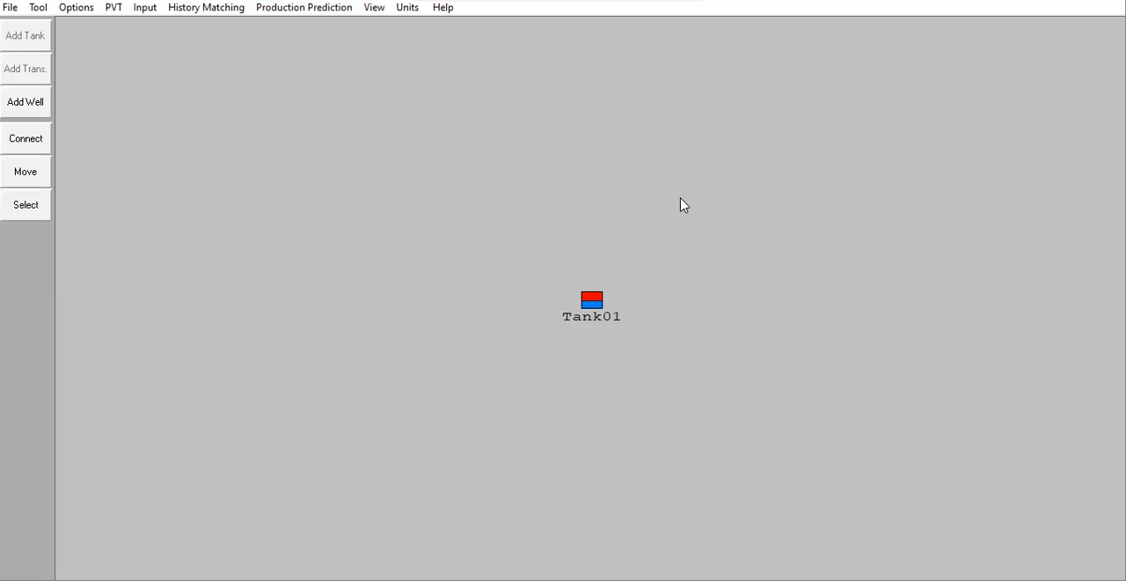
pyautogui.click(304, 7)
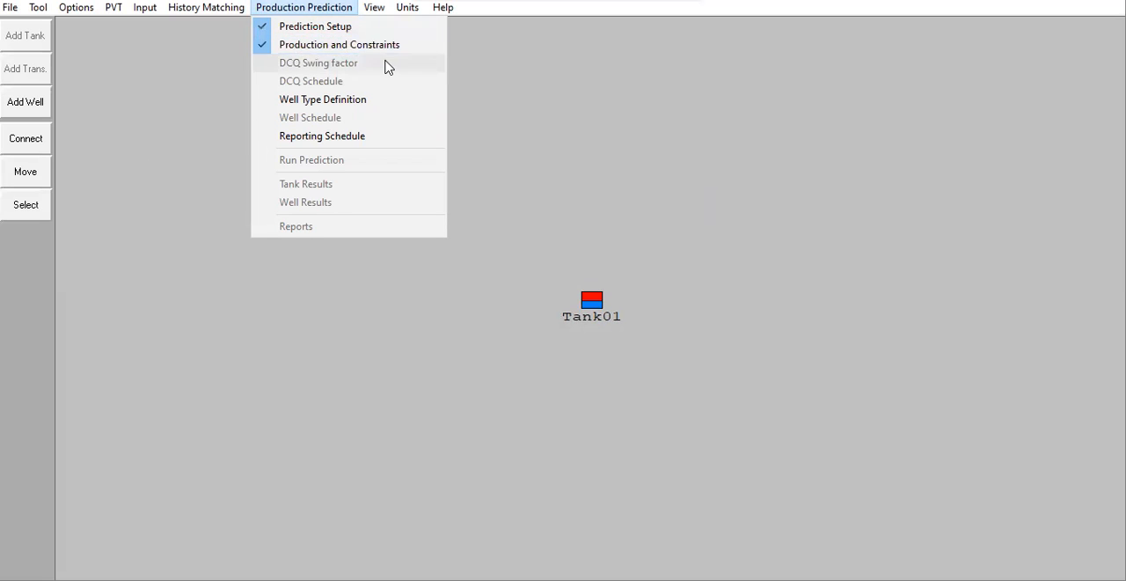
# - Set the prediction to Profile from Production Schedule (No Wells), checking Tank01, and accept
pyautogui.click(334, 26)
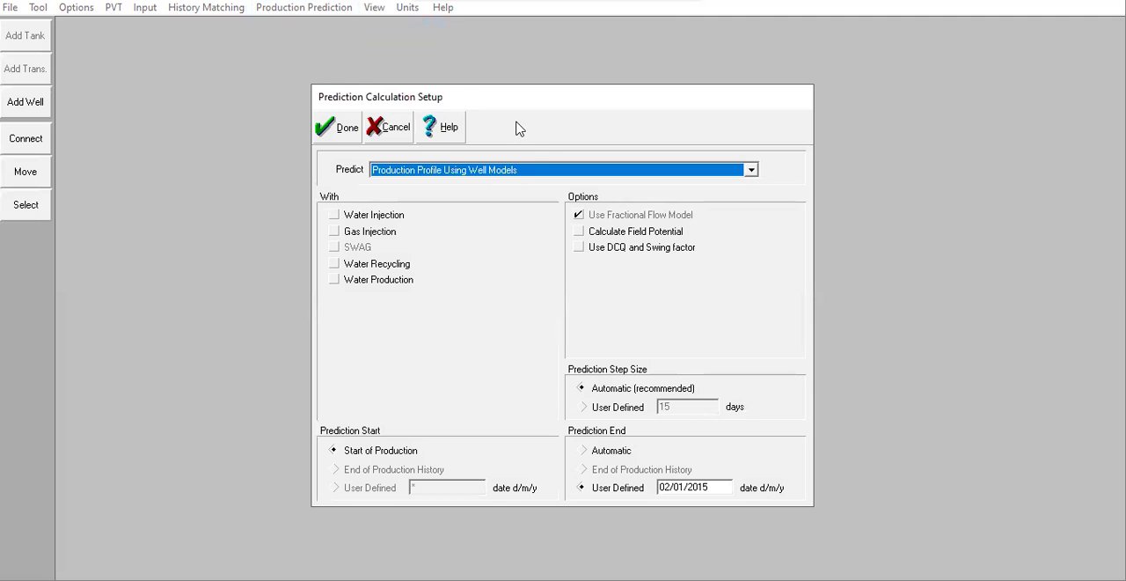
pyautogui.click(508, 170)
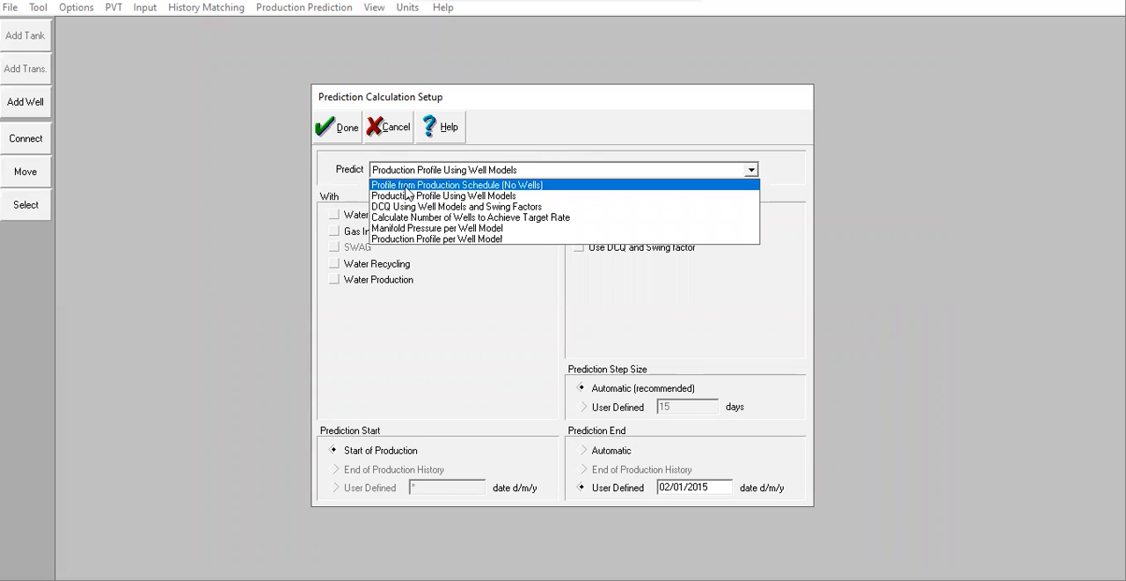
pyautogui.click(487, 185)
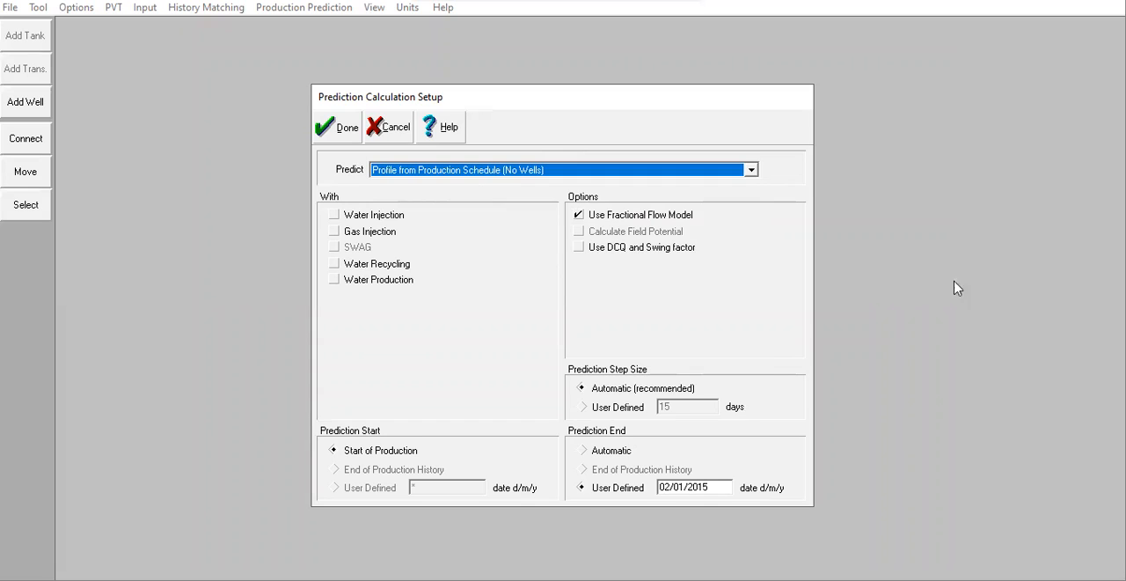
pyautogui.moveTo(475, 96); pyautogui.dragTo(957, 286)
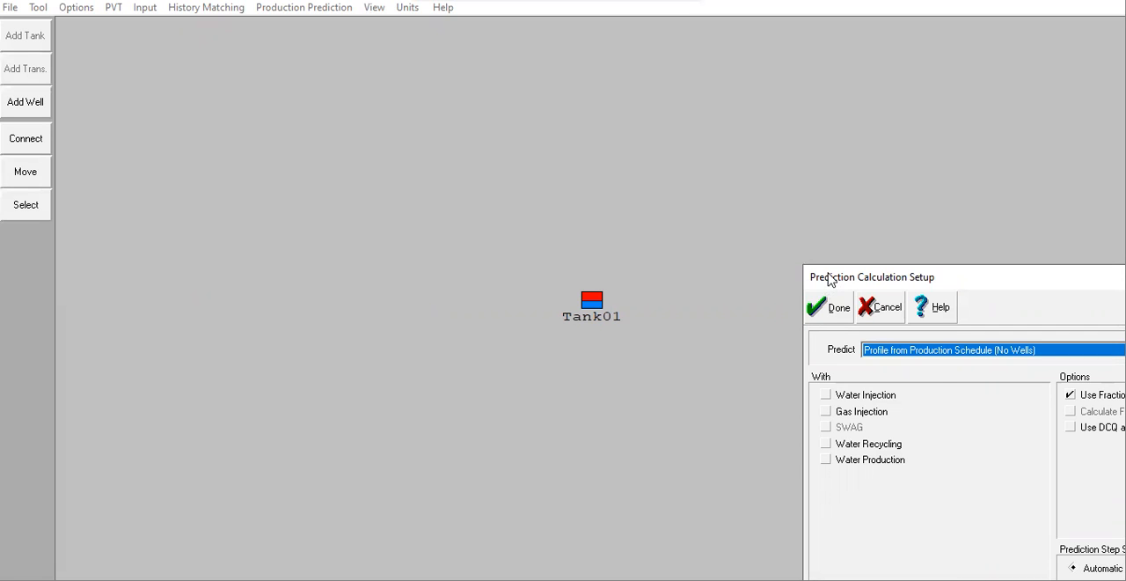
pyautogui.moveTo(828, 280); pyautogui.dragTo(616, 77)
pyautogui.click(603, 116)
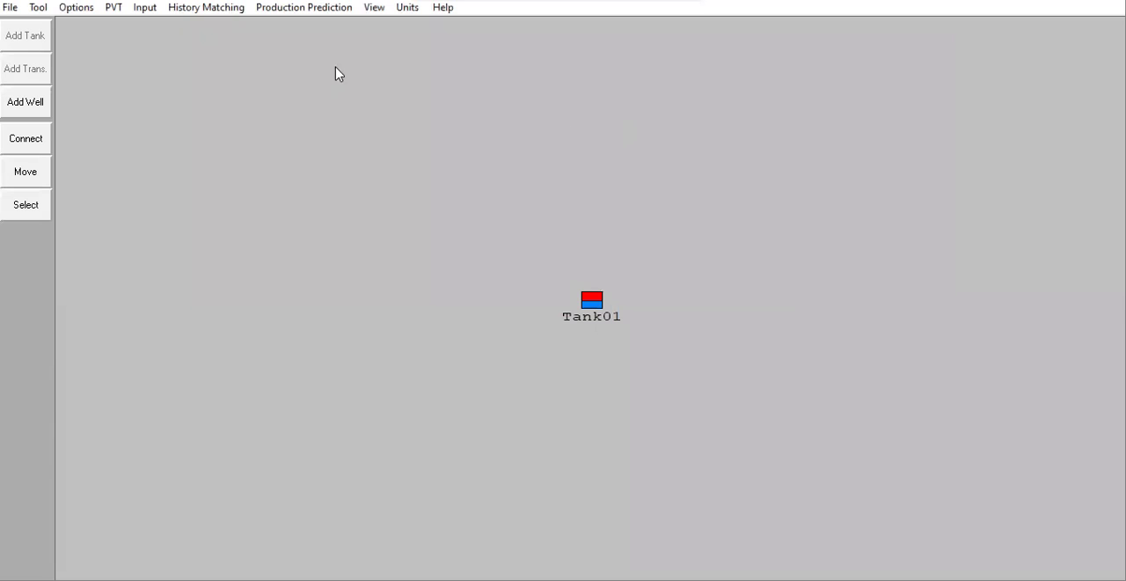
# - Keep the automatic reporting schedule and confirm it
pyautogui.click(301, 11)
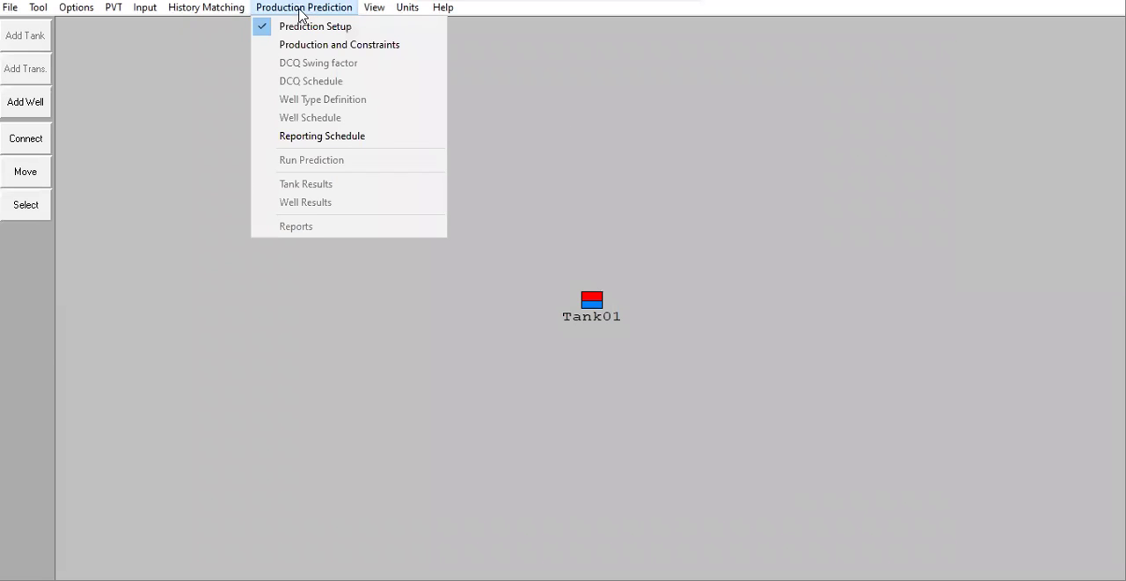
pyautogui.click(332, 137)
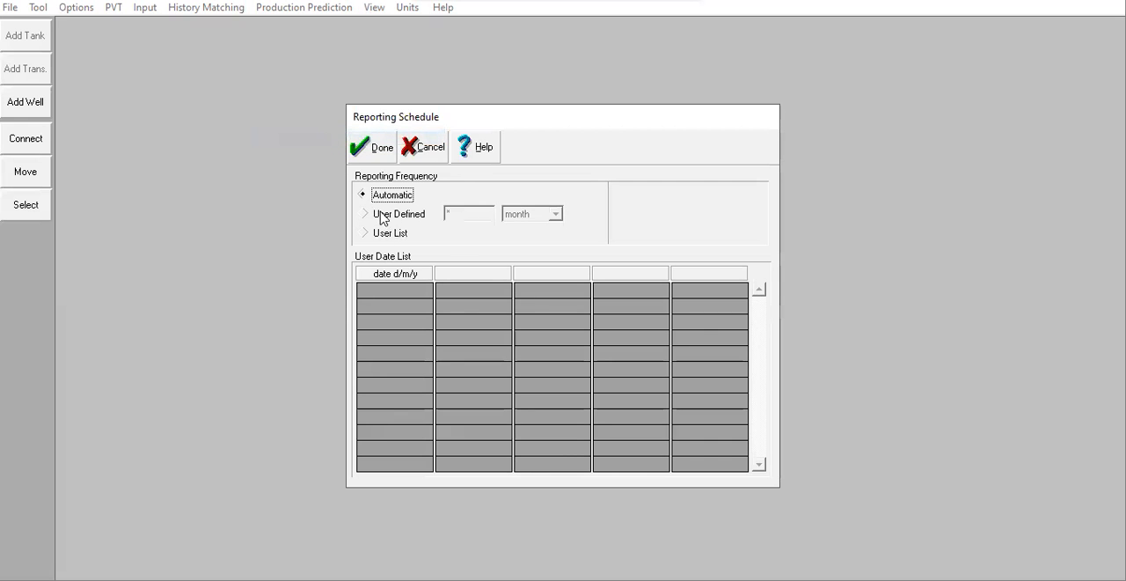
pyautogui.click(383, 147)
pyautogui.click(282, 8)
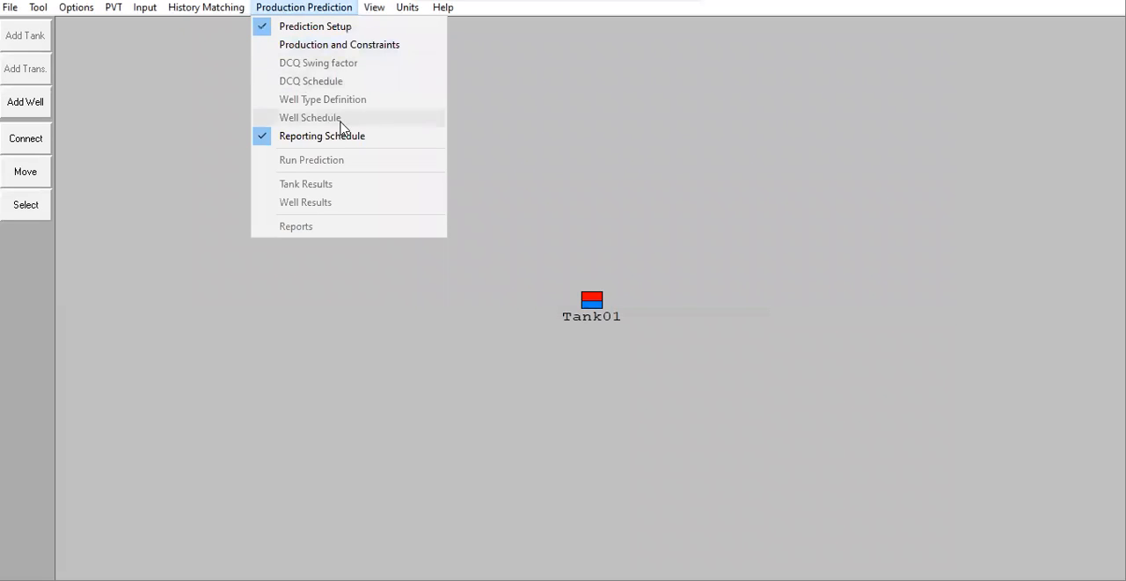
# - Browse the empty constraints grid and Break-throughs settings, then close the tank prediction data
pyautogui.click(338, 44)
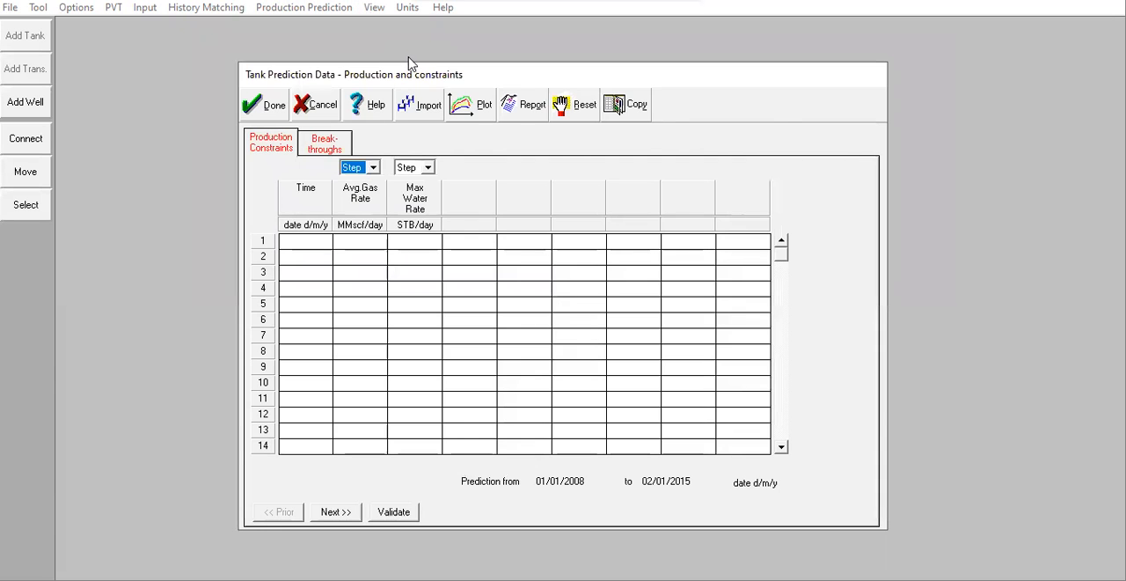
pyautogui.click(324, 143)
pyautogui.click(271, 143)
pyautogui.click(305, 240)
pyautogui.click(414, 256)
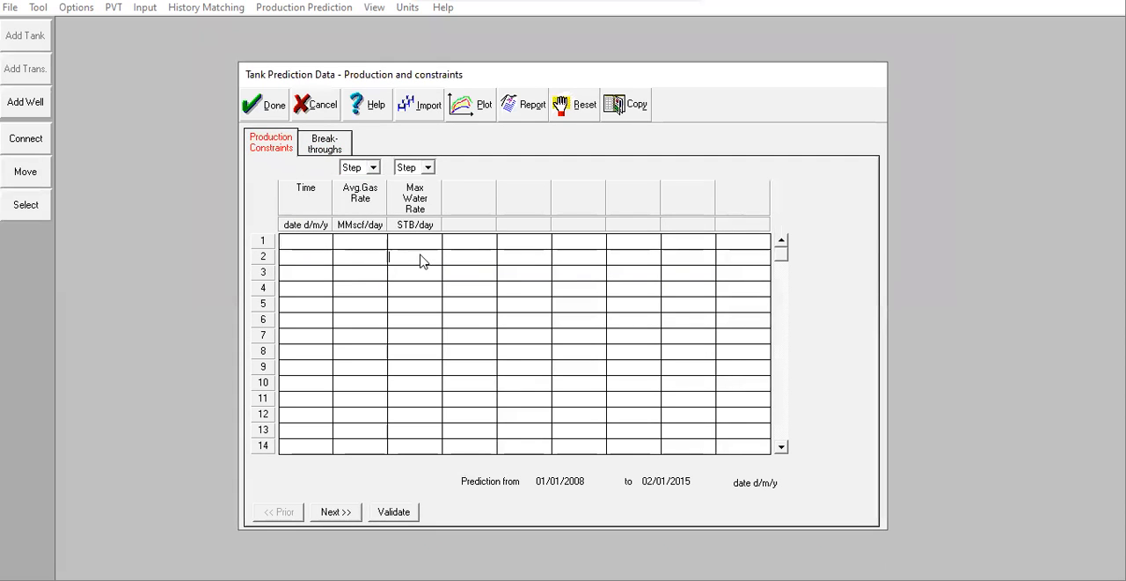
pyautogui.click(326, 142)
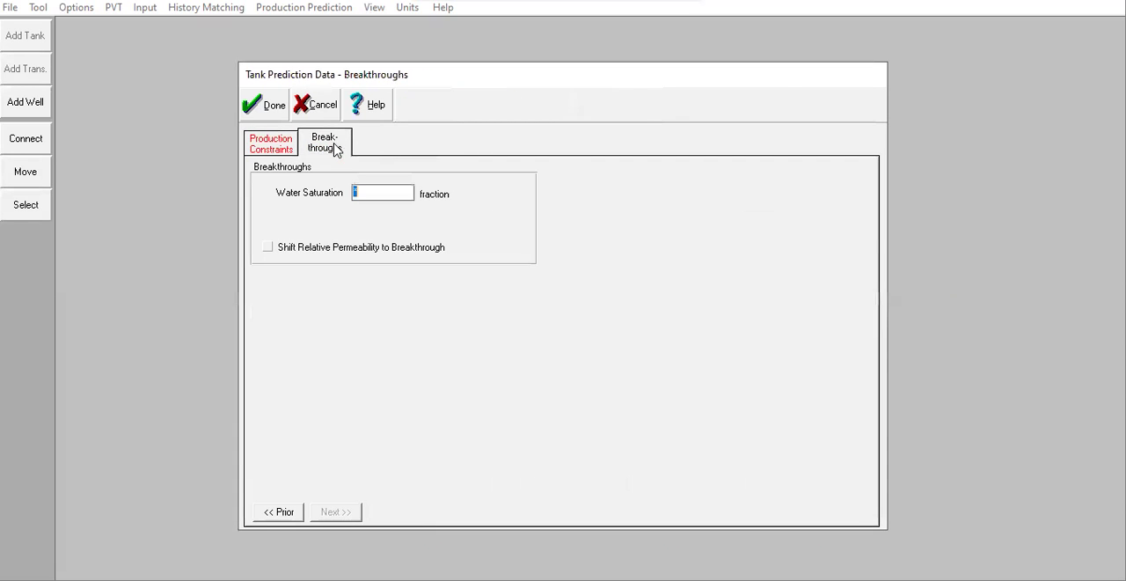
pyautogui.click(271, 143)
pyautogui.click(264, 104)
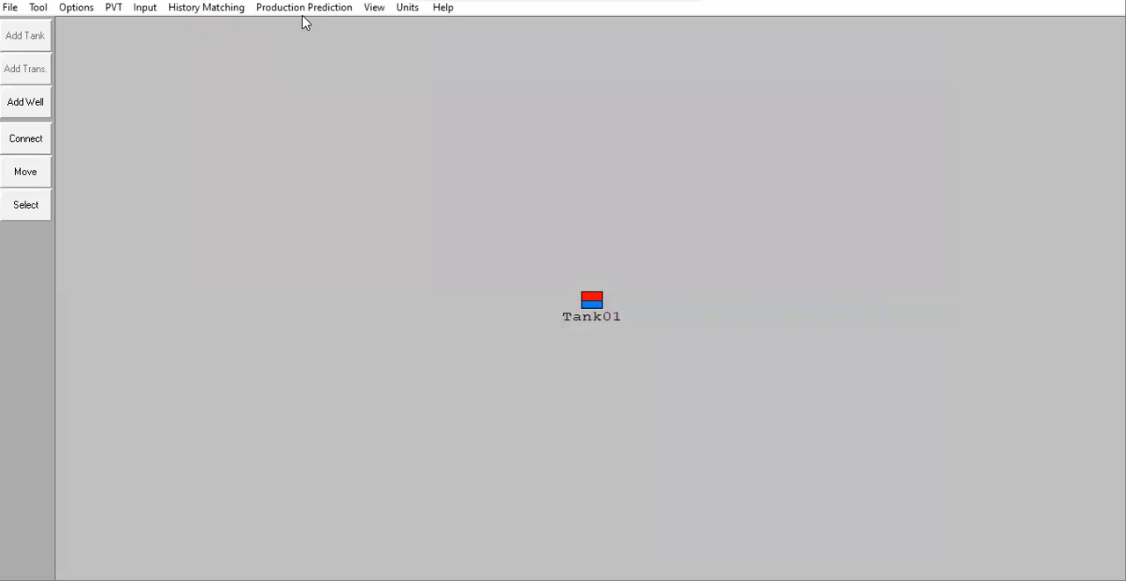
# - Revisit the prediction setup and list the available prediction types
pyautogui.click(304, 7)
pyautogui.click(315, 26)
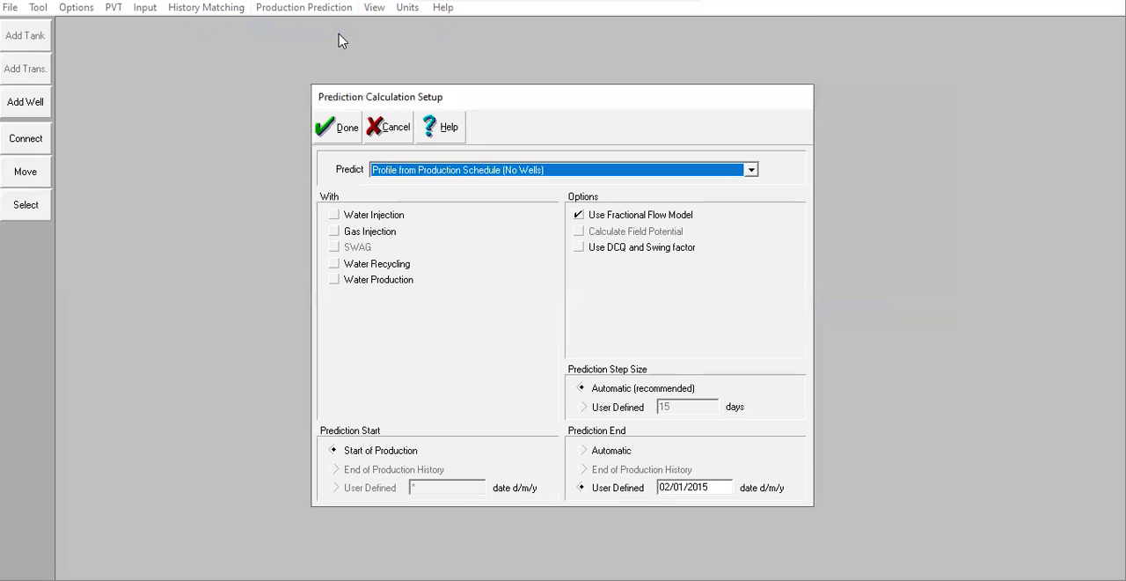
pyautogui.click(458, 170)
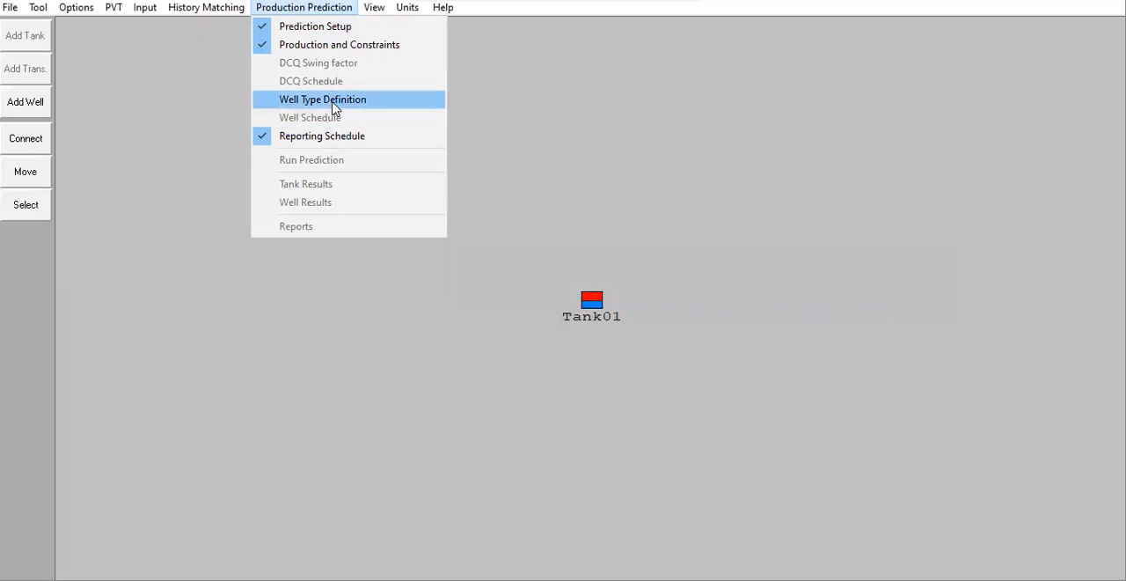
pyautogui.click(334, 101)
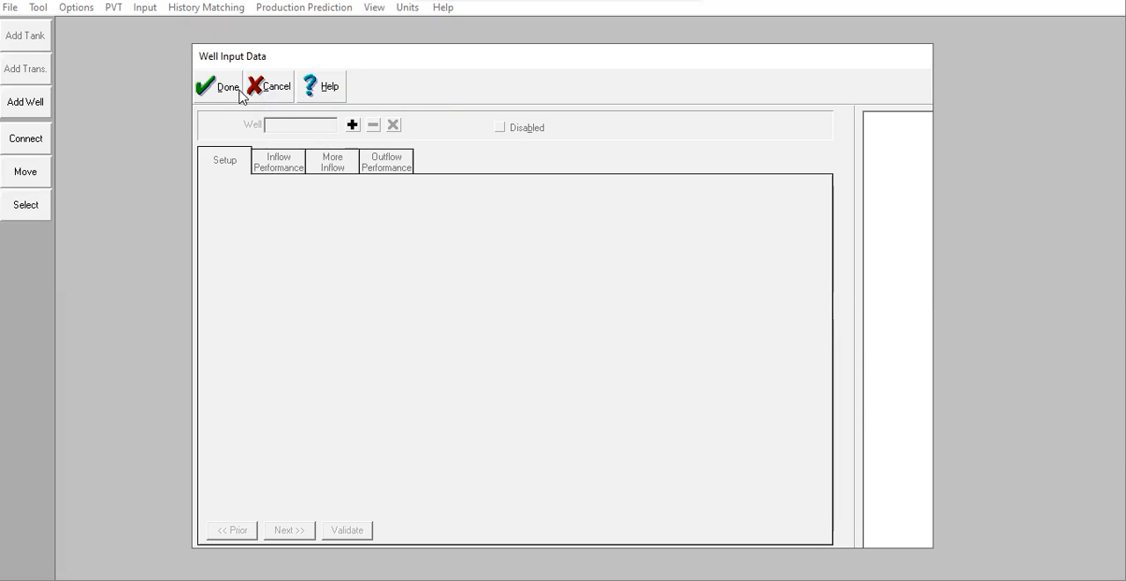
pyautogui.click(224, 91)
pyautogui.click(304, 7)
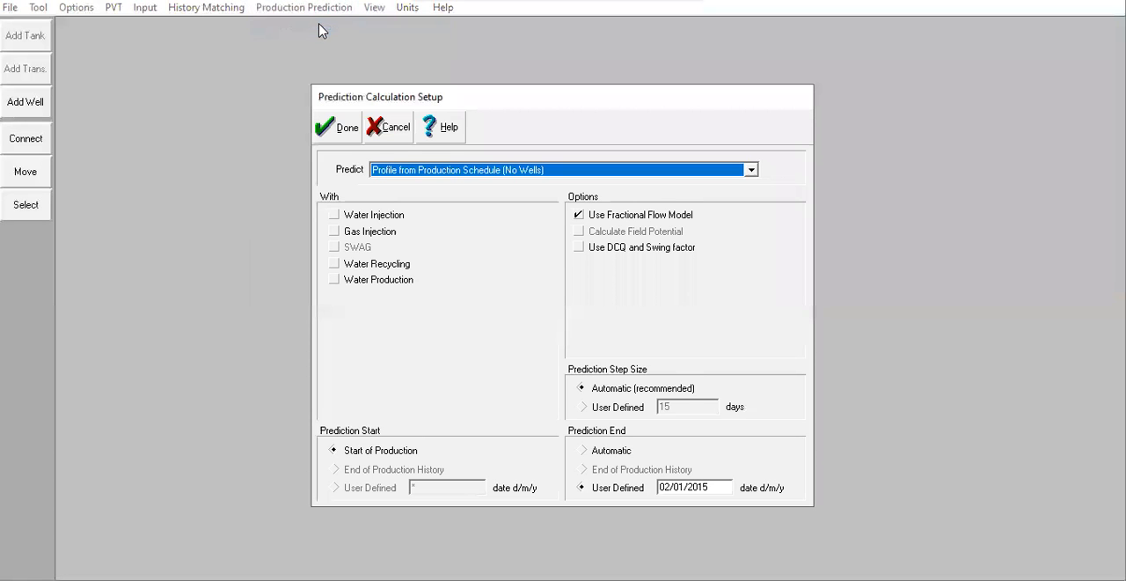
pyautogui.moveTo(534, 97); pyautogui.dragTo(886, 191)
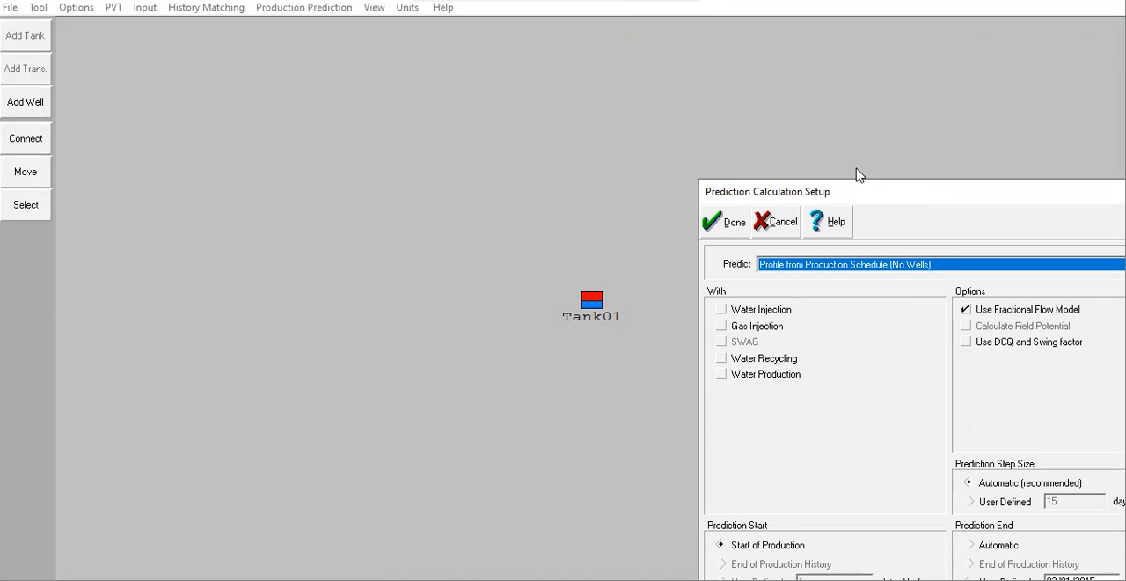
pyautogui.moveTo(860, 176); pyautogui.dragTo(659, 55)
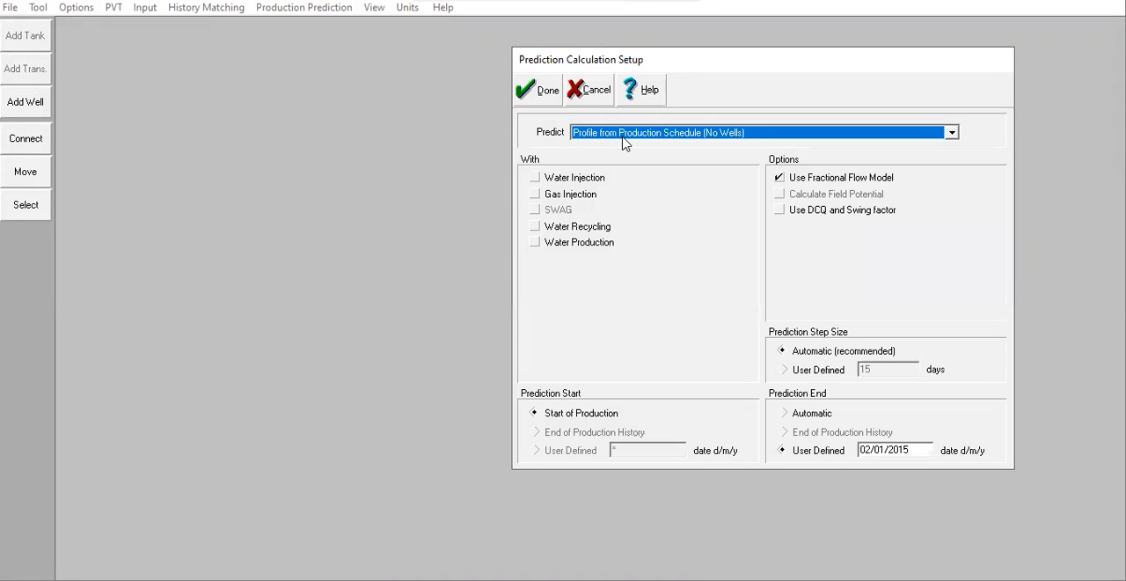
pyautogui.click(543, 95)
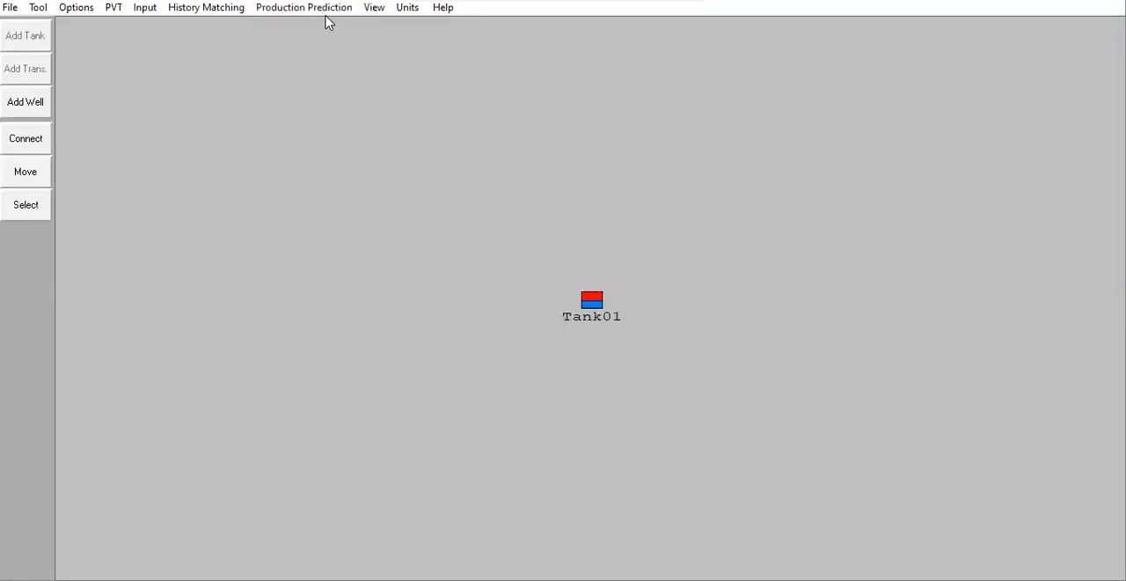
pyautogui.click(303, 7)
pyautogui.click(338, 45)
pyautogui.moveTo(448, 74); pyautogui.dragTo(882, 110)
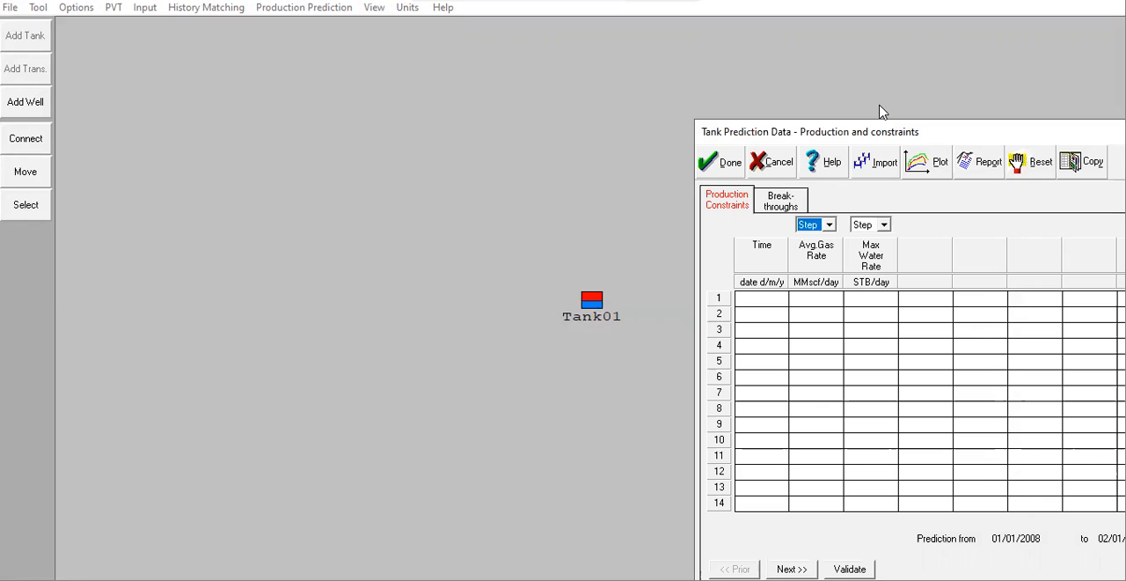
pyautogui.click(759, 296)
pyautogui.click(763, 165)
pyautogui.click(304, 7)
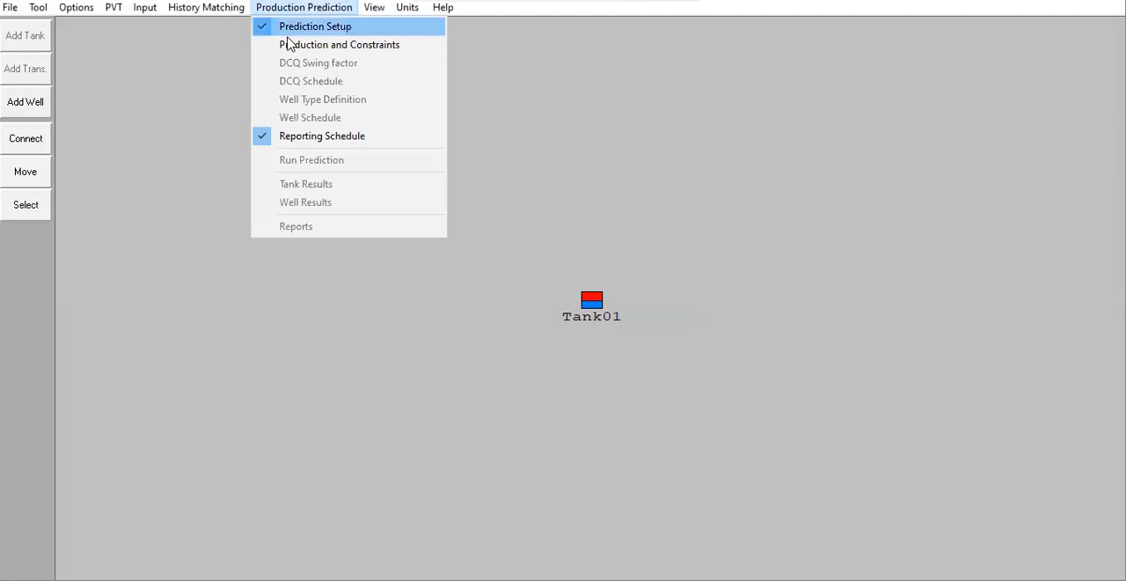
pyautogui.click(325, 44)
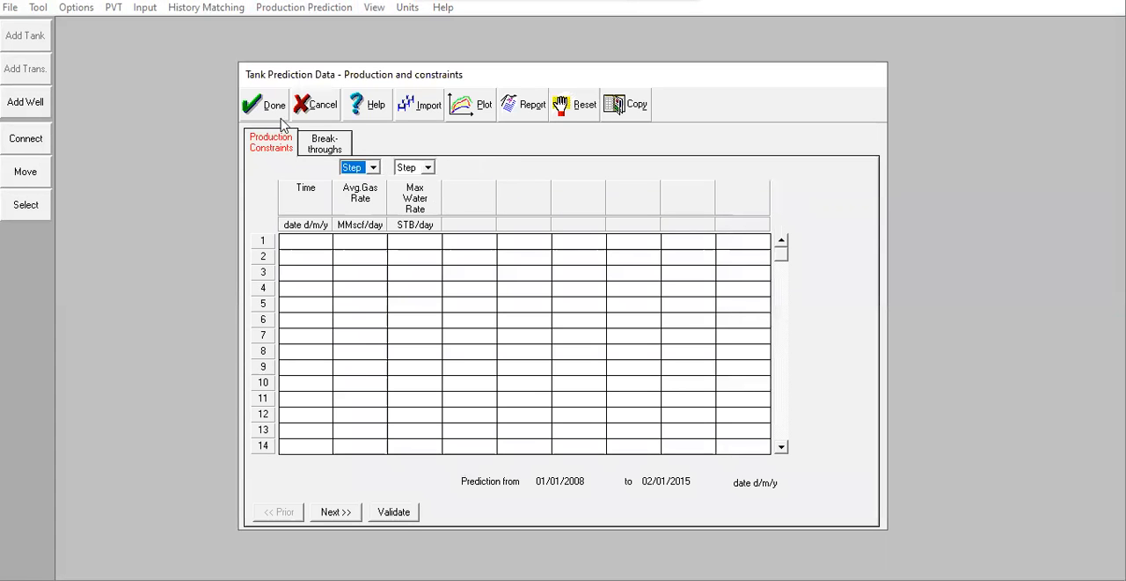
pyautogui.click(264, 108)
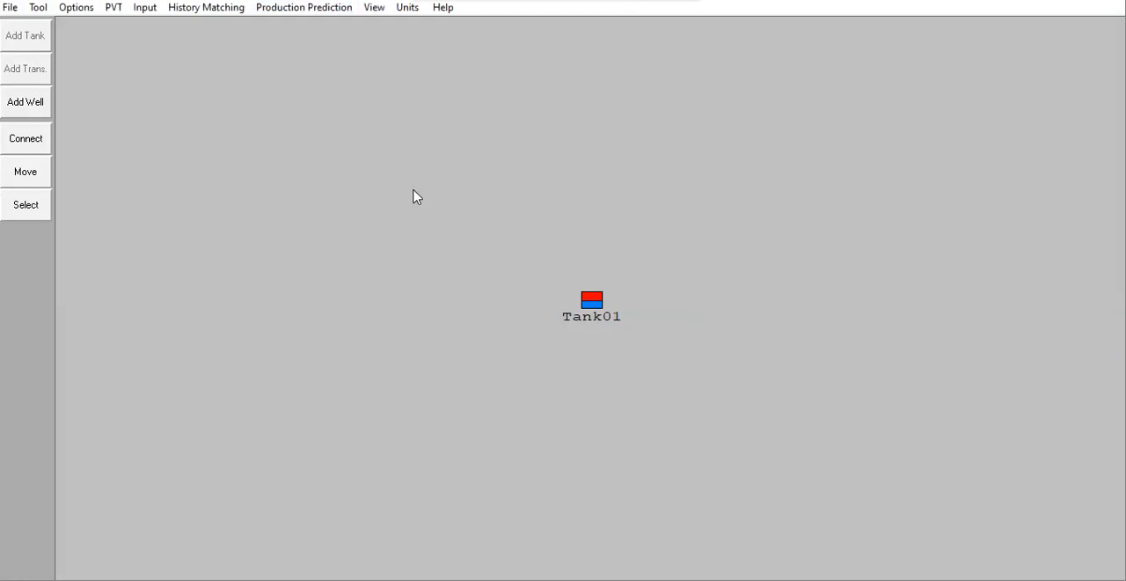
pyautogui.doubleClick(591, 299)
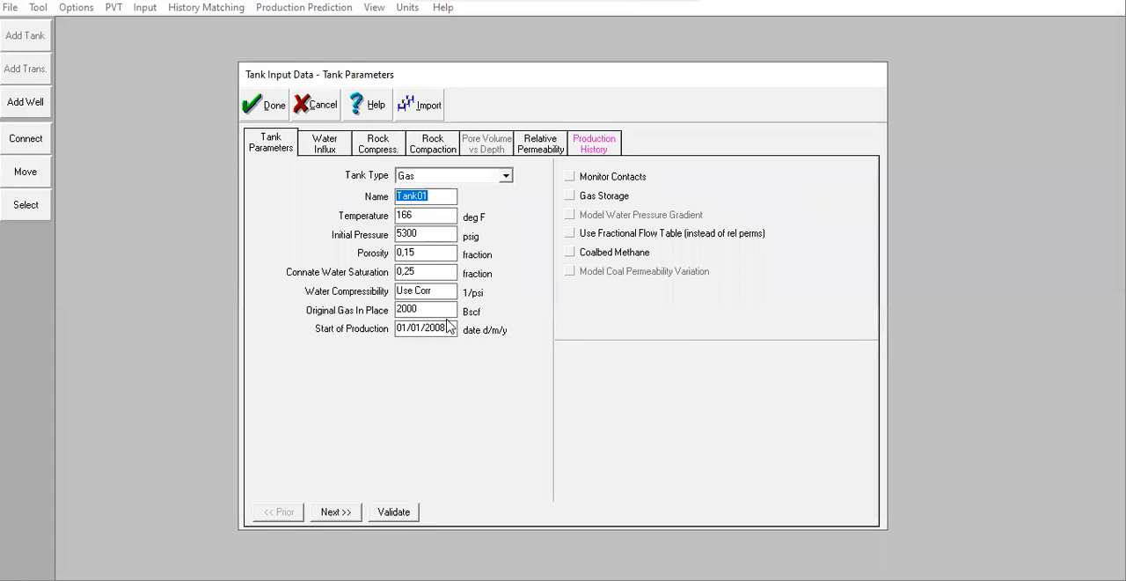
pyautogui.click(424, 329)
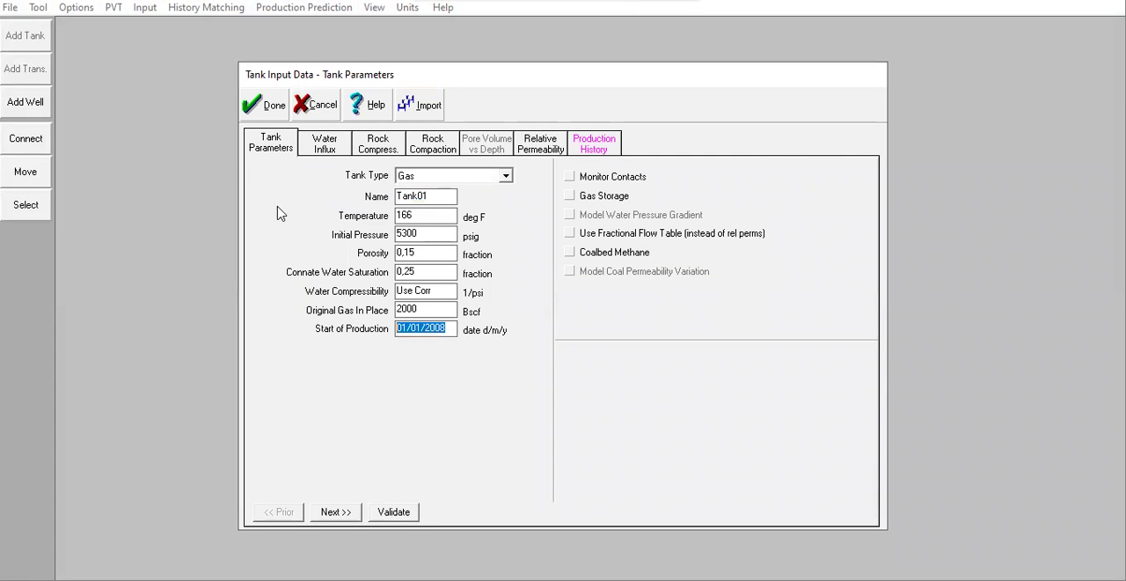
pyautogui.click(264, 106)
# - Schedule 250 MMscf/day gas rate from 01/01/2008 in the constraints table and save it
pyautogui.click(304, 7)
pyautogui.click(352, 42)
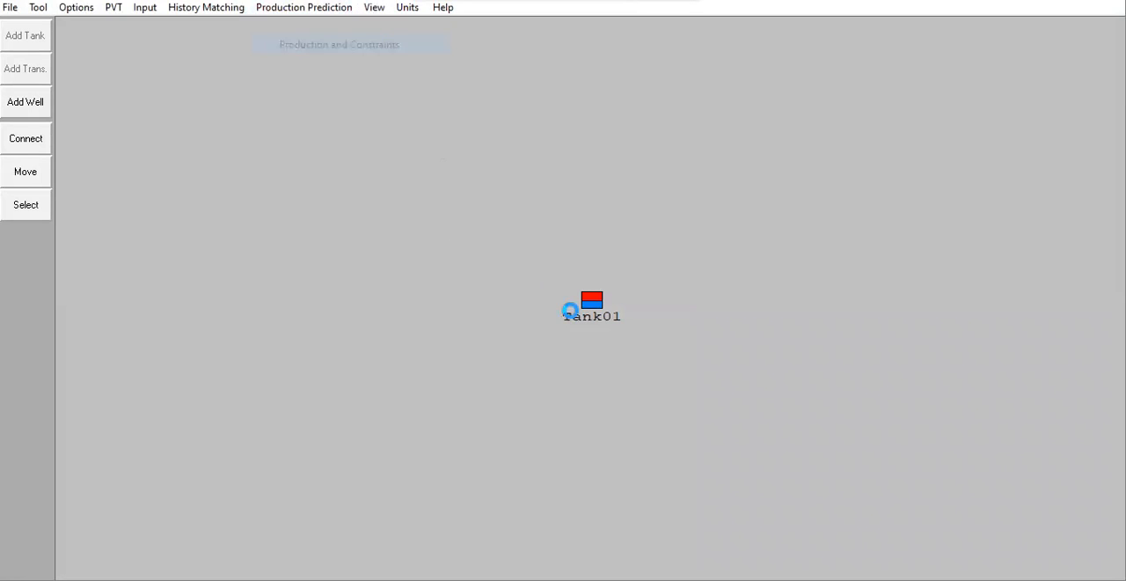
pyautogui.click(305, 241)
pyautogui.write('01/01/2008')
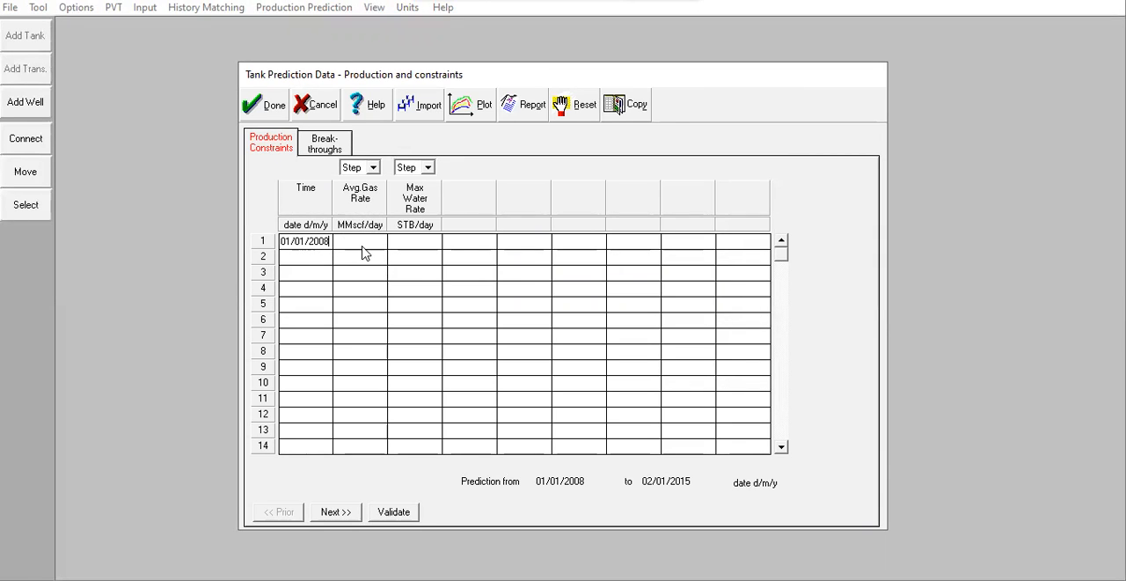
pyautogui.write('250')
pyautogui.click(263, 104)
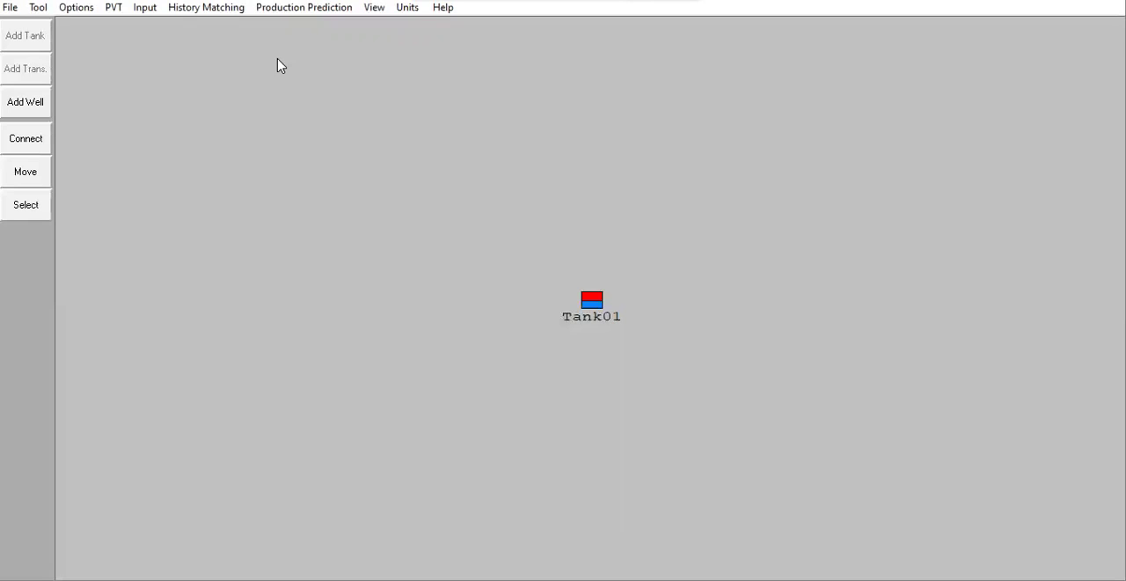
# - Confirm the automatic reporting schedule
pyautogui.click(303, 7)
pyautogui.click(322, 135)
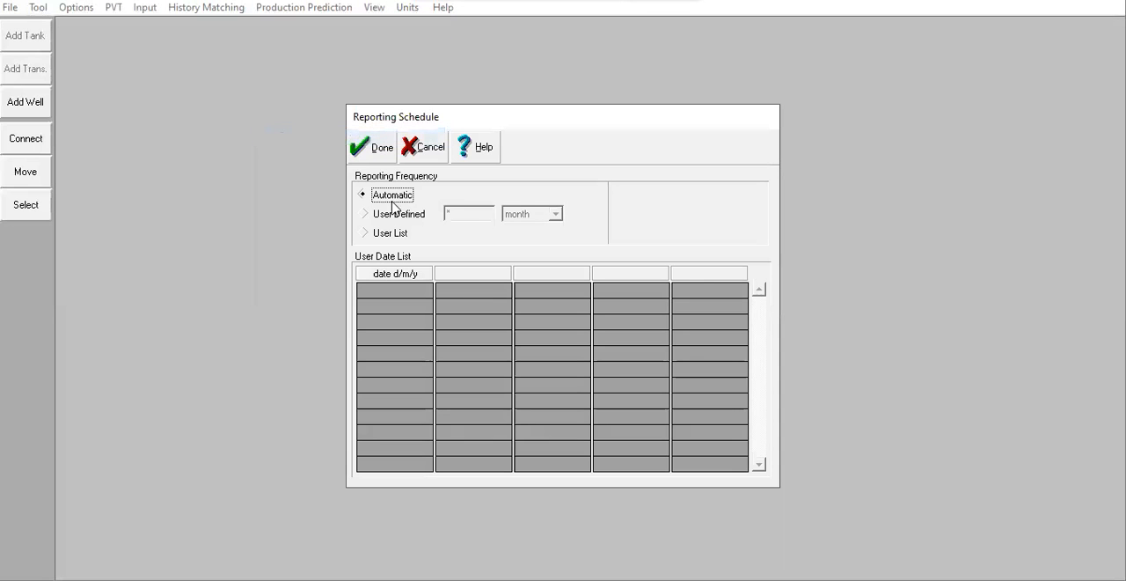
pyautogui.click(369, 146)
# - Run the prediction to fill the results table from 01/01/2008
pyautogui.click(304, 7)
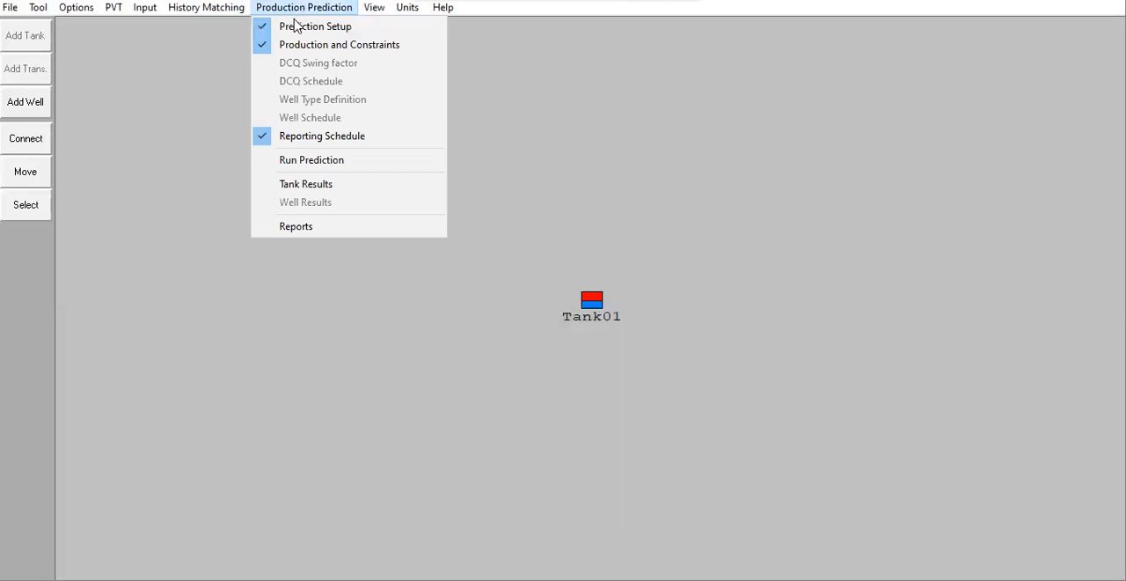
pyautogui.click(311, 159)
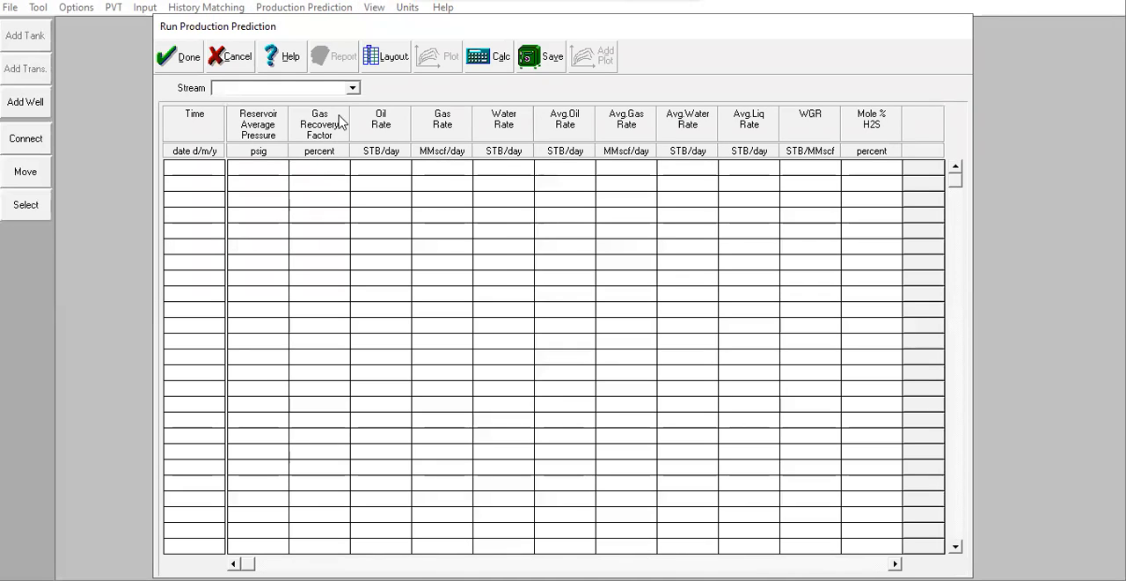
pyautogui.click(489, 57)
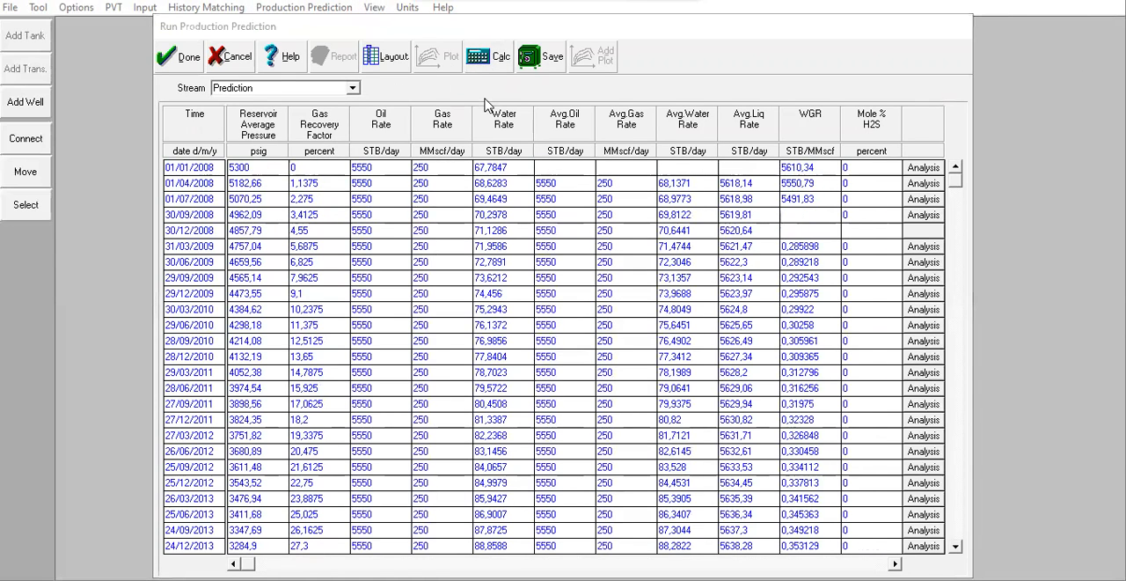